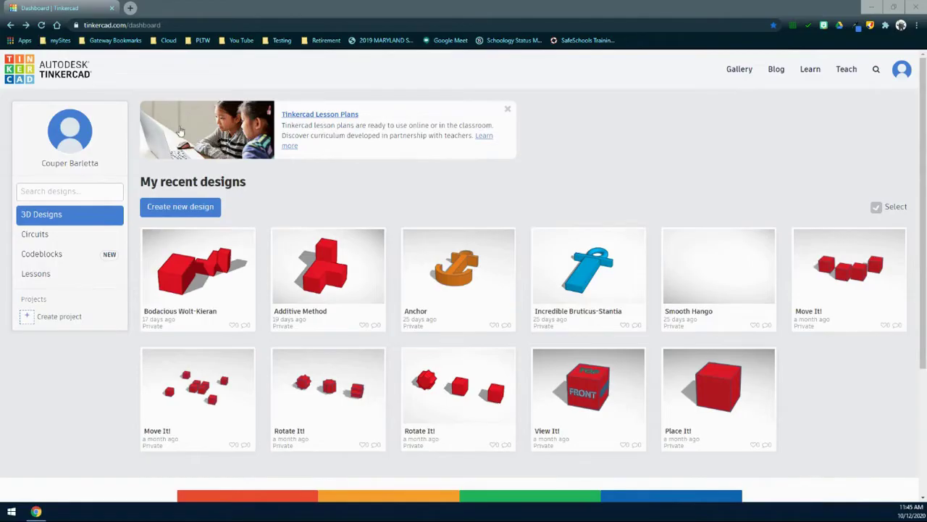
Create a new blank 3D design and title it 'Nesting Box'.
click(207, 208)
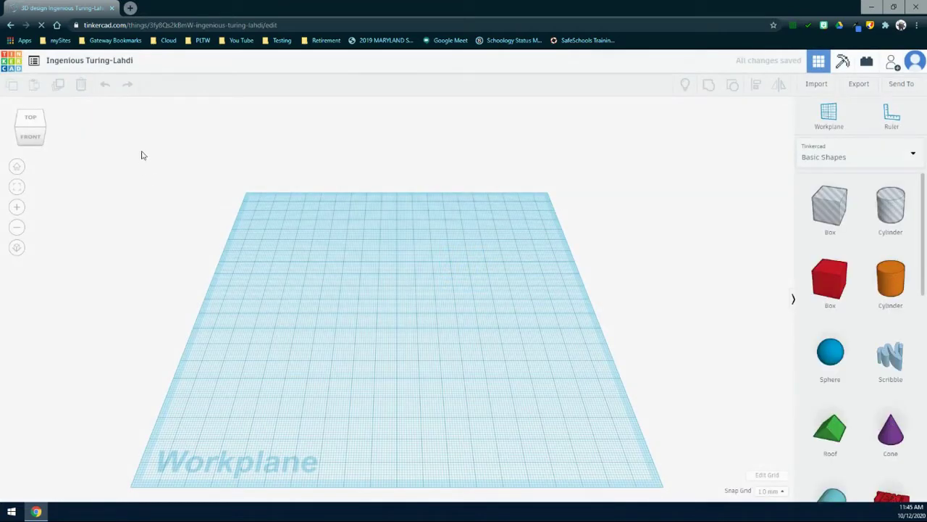
click(82, 63)
text(Nesting Box)
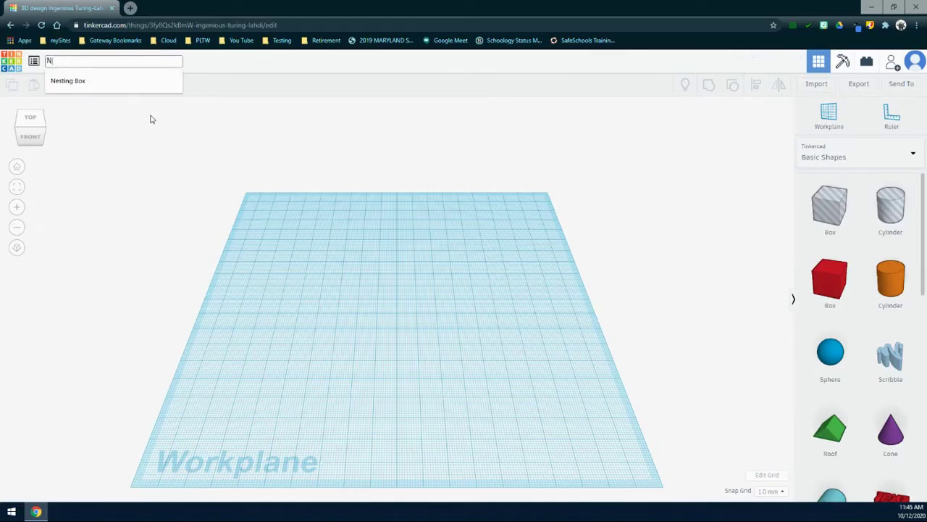
click(88, 79)
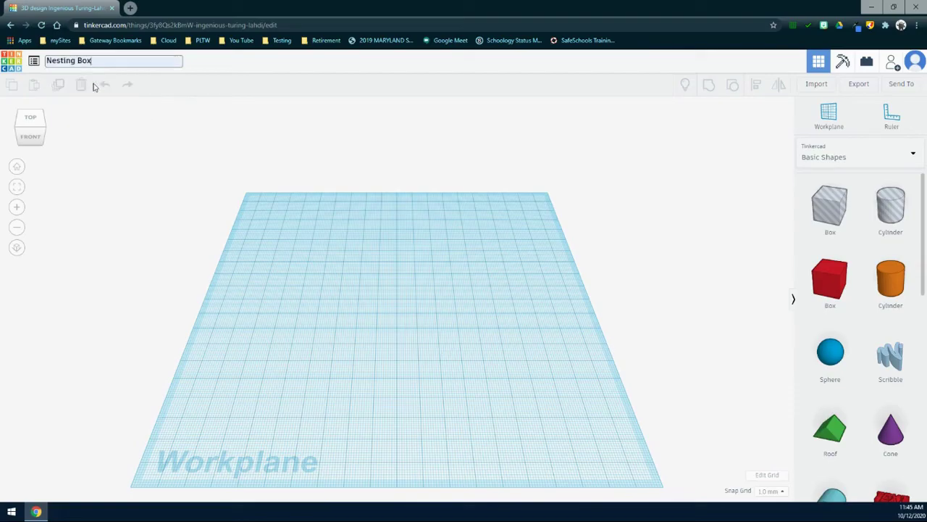
key(Return)
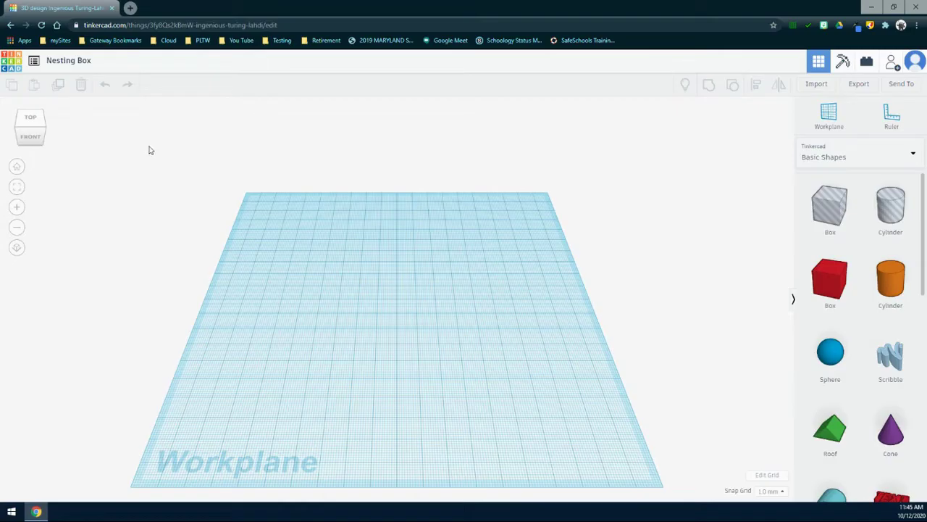
Change the workplane grid units to inches and apply the grid.
click(759, 474)
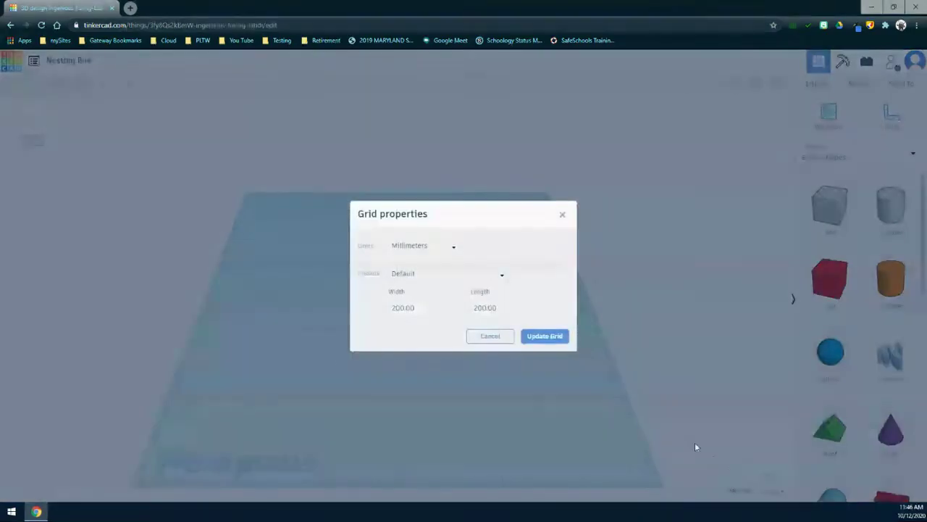
click(454, 247)
click(427, 278)
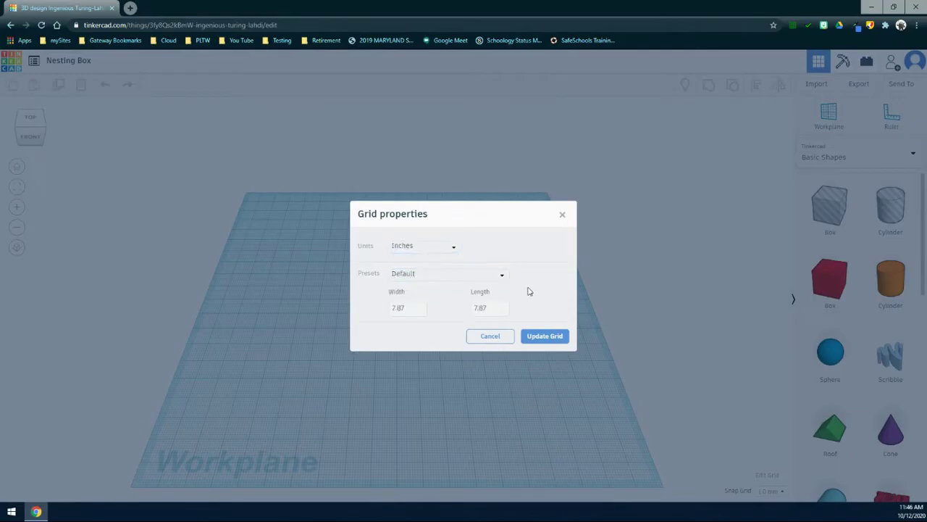
click(544, 337)
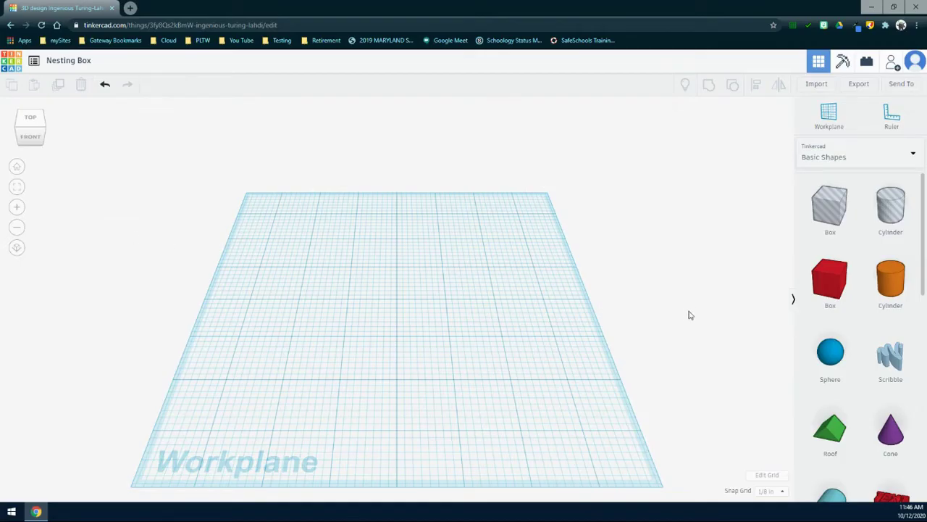
Place a red solid box from Basic Shapes onto the workplane.
drag(822, 290, 325, 306)
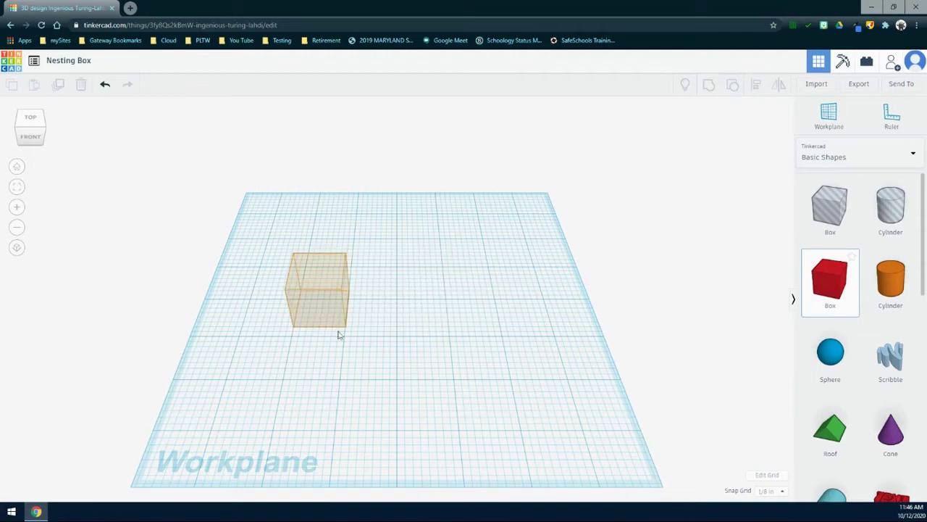
scroll(342, 356, up, 5)
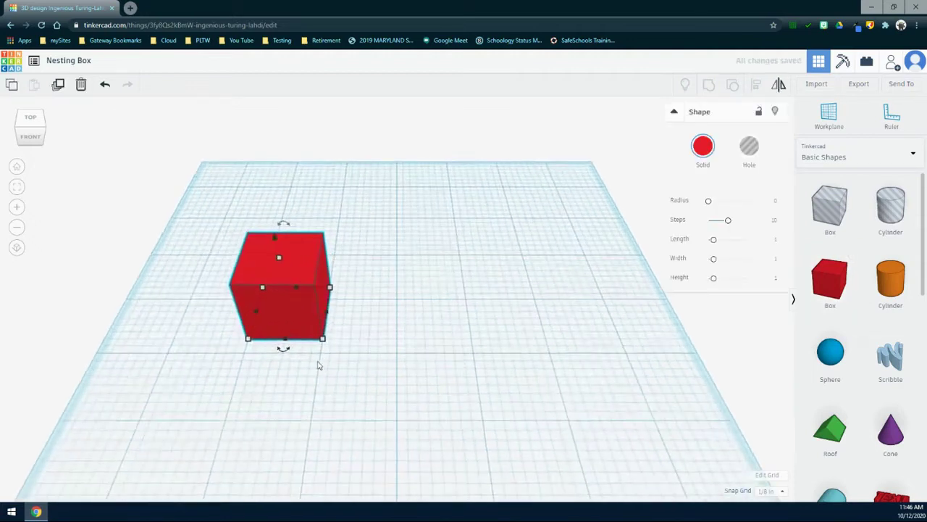
scroll(308, 374, up, 2)
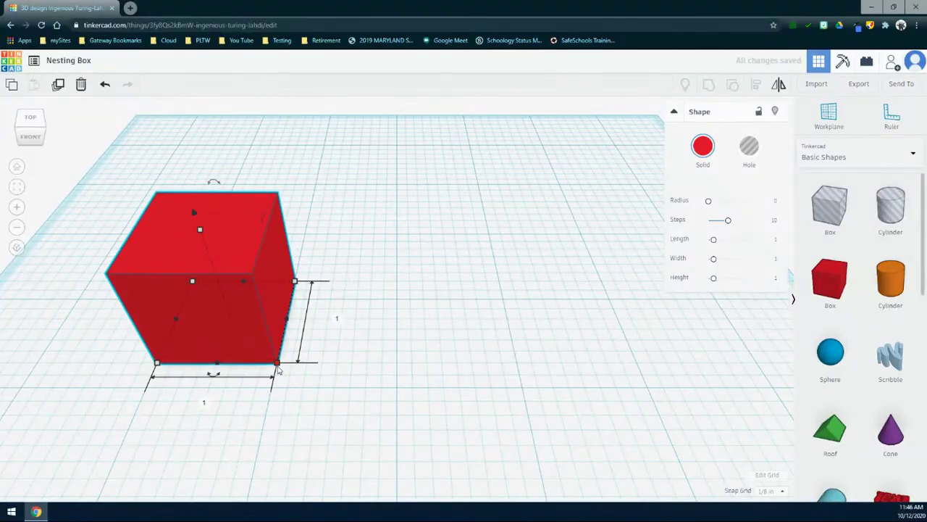
Resize the red box's base to 2 by 2 inches.
click(204, 402)
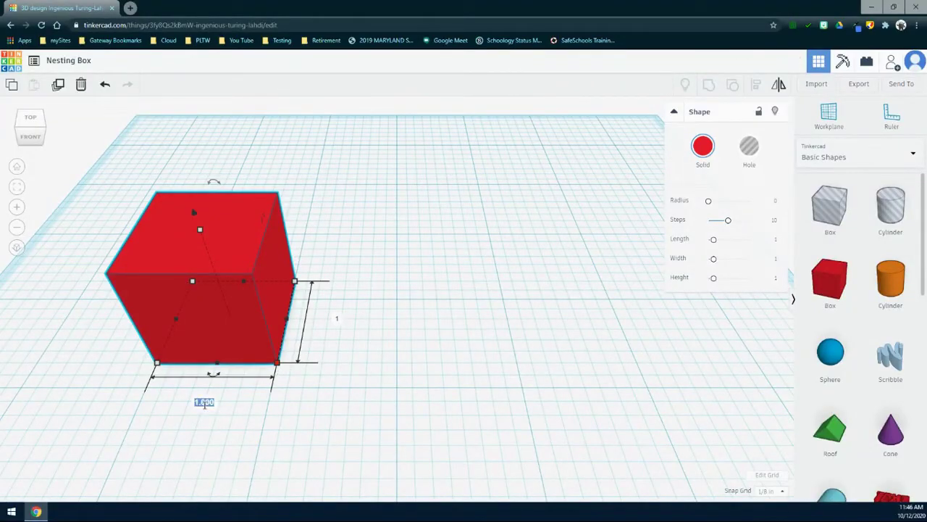
text(2)
click(336, 319)
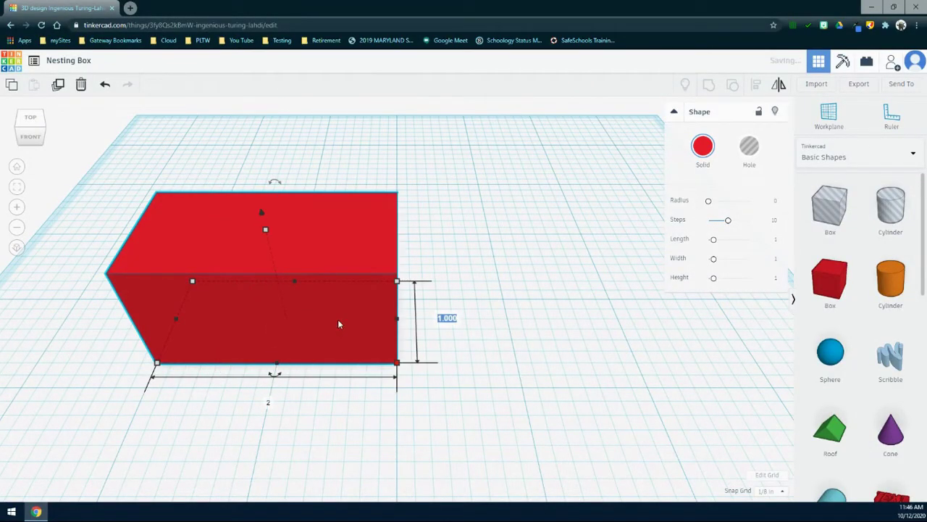
text(2)
key(Return)
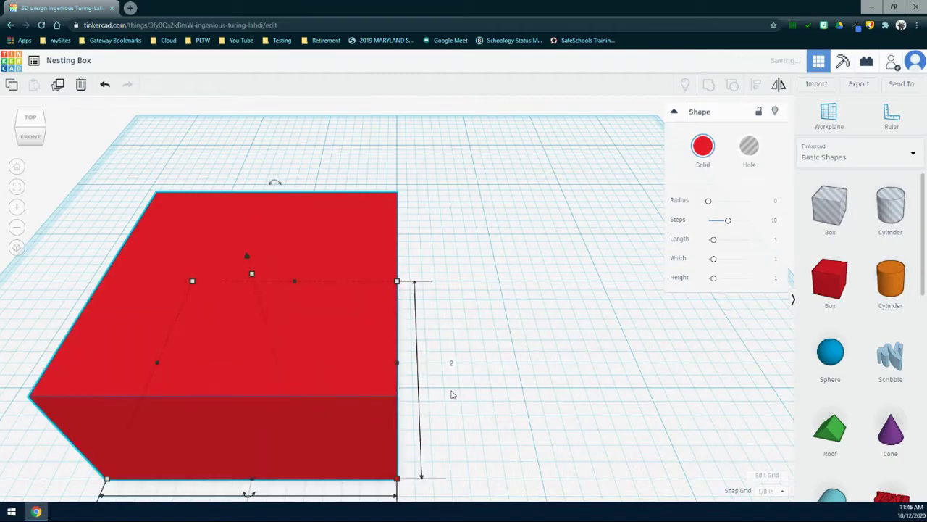
scroll(452, 394, down, 3)
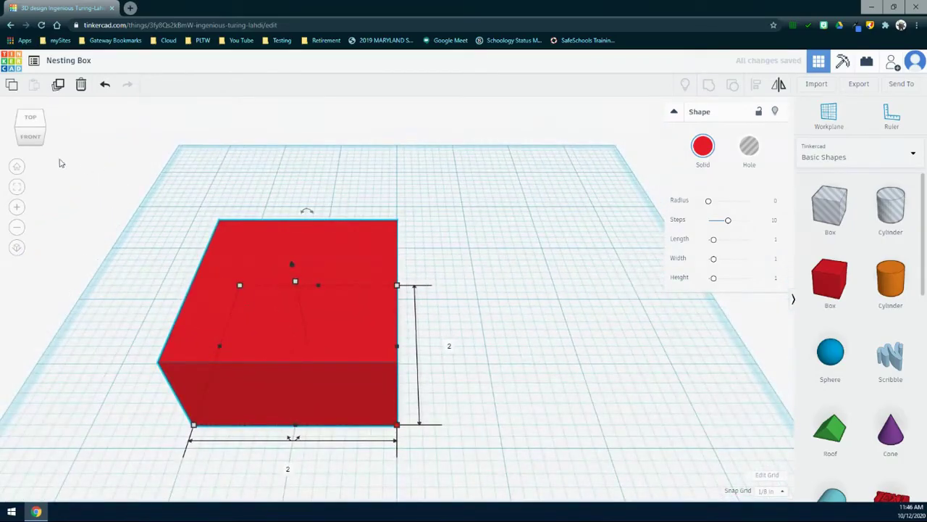
Set the red box's height to 3 inches and inspect the 2×2×3 block.
click(32, 142)
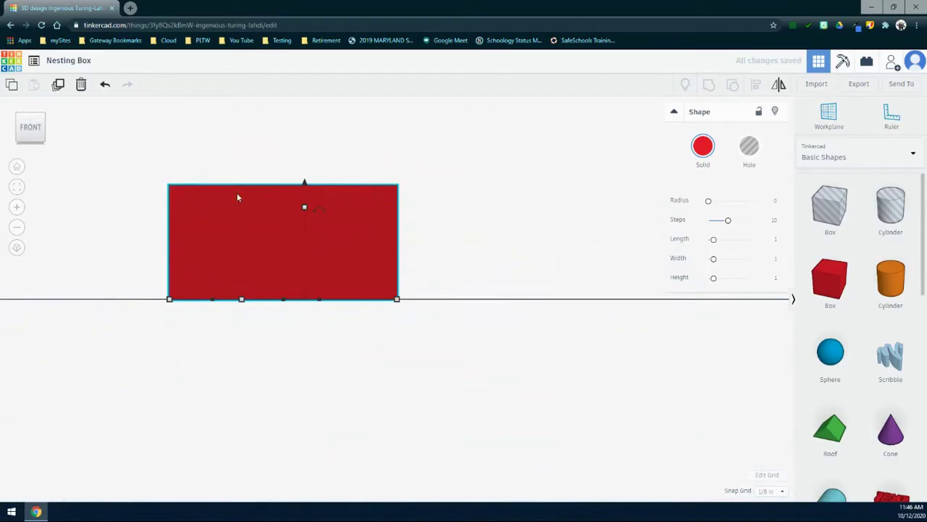
right_drag(424, 242, 418, 298)
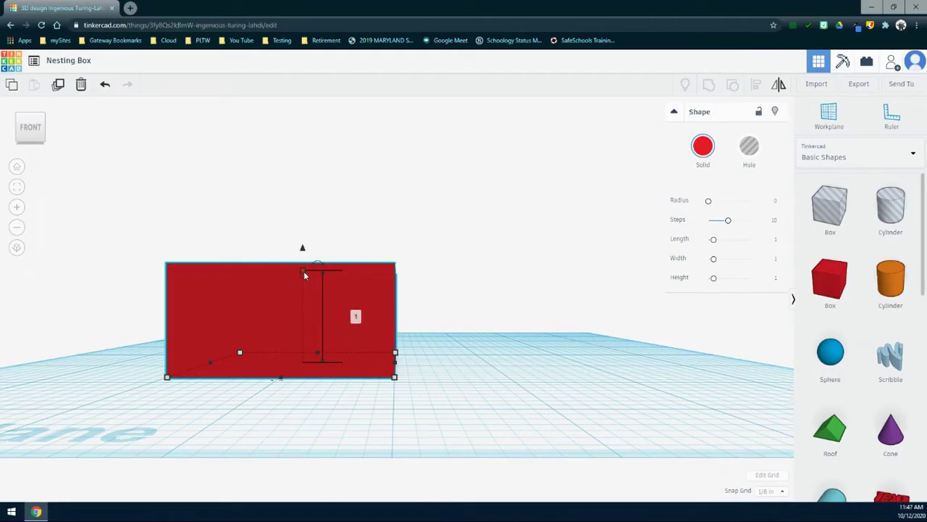
click(360, 323)
text(3)
key(Return)
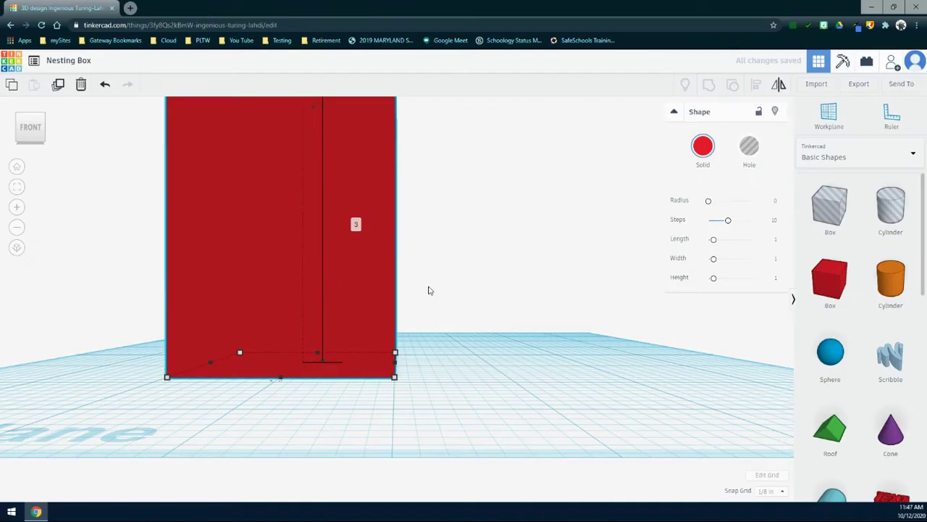
click(17, 166)
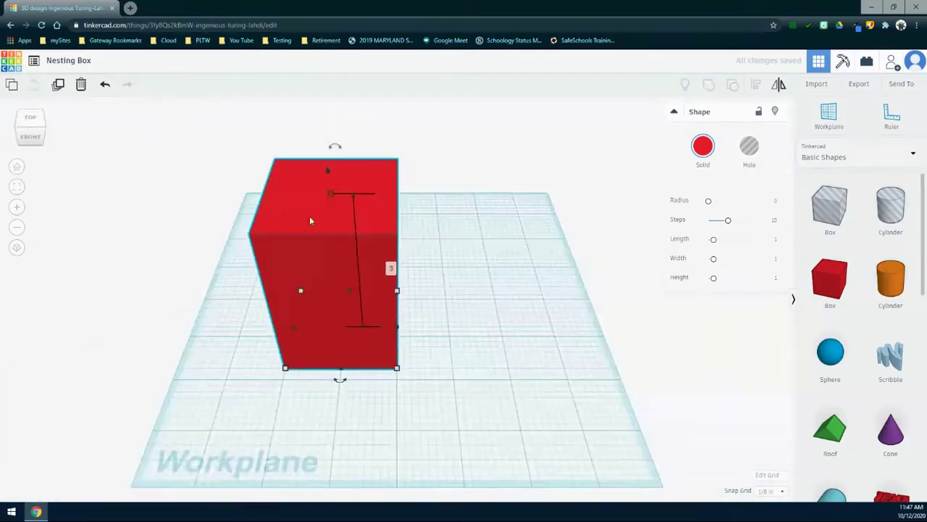
right_drag(472, 265, 501, 424)
right_drag(560, 423, 336, 425)
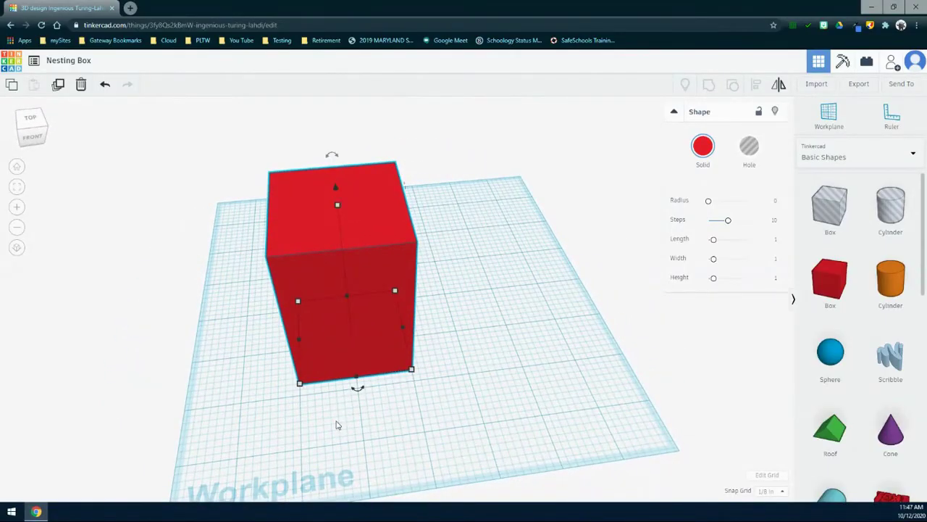
right_drag(447, 420, 395, 402)
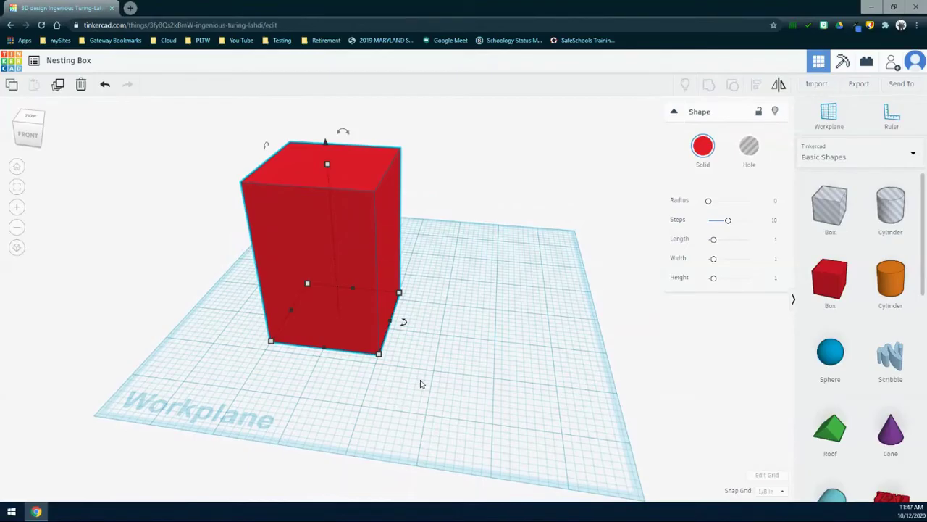
click(438, 333)
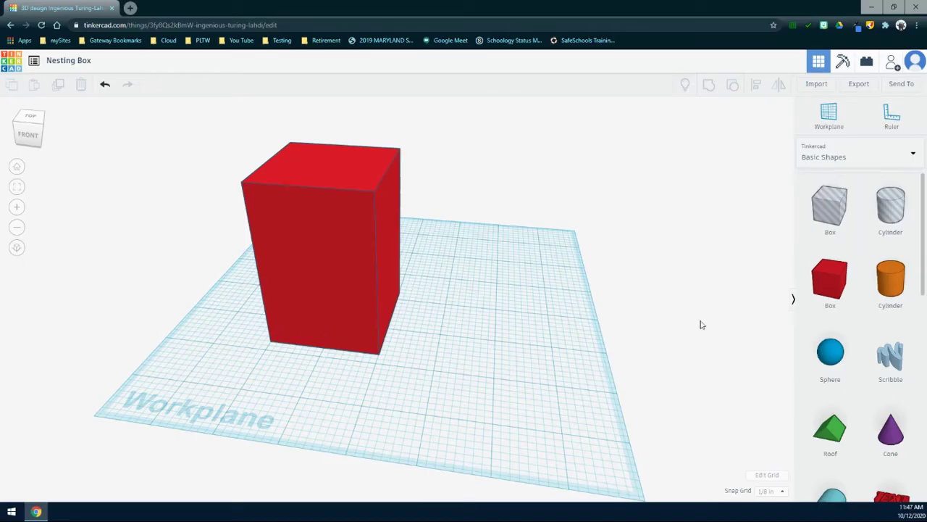
Place a hole box on the workplane beside the red box.
click(825, 220)
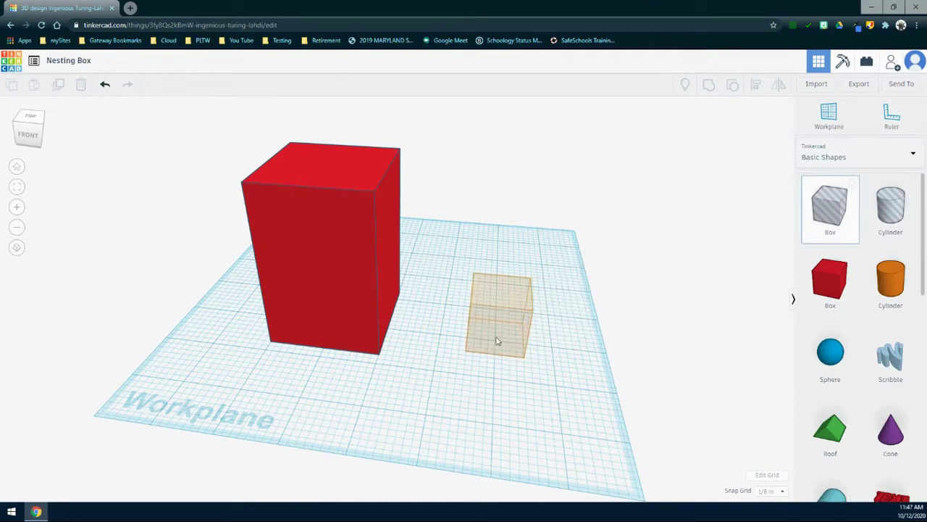
click(498, 341)
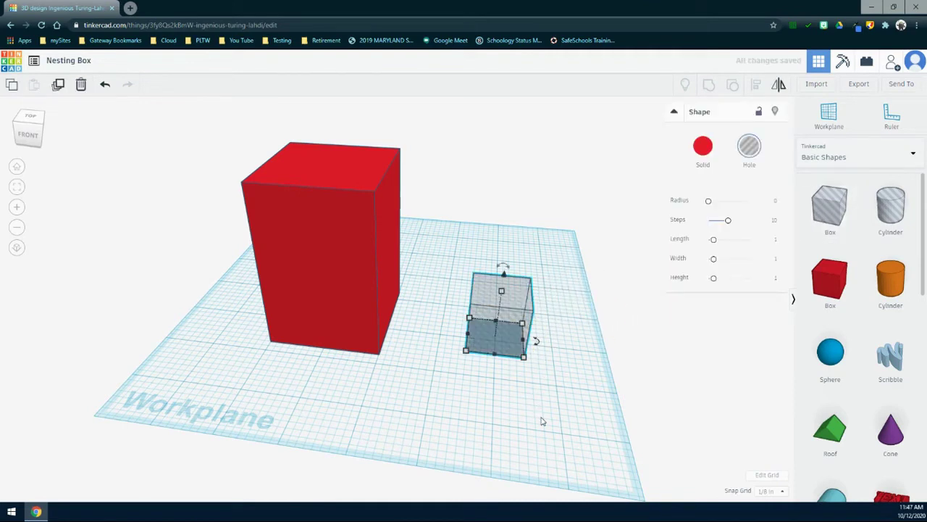
scroll(539, 423, up, 3)
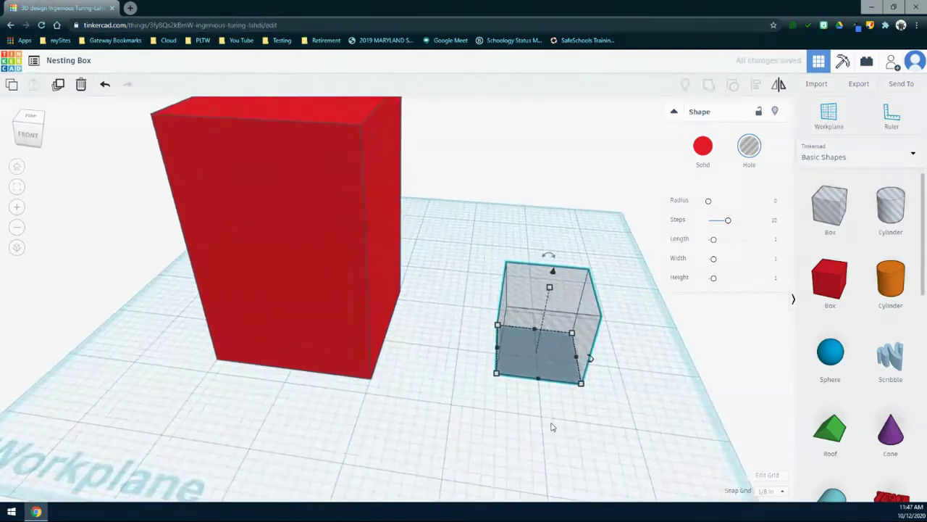
click(427, 388)
middle_drag(417, 385, 205, 367)
click(391, 340)
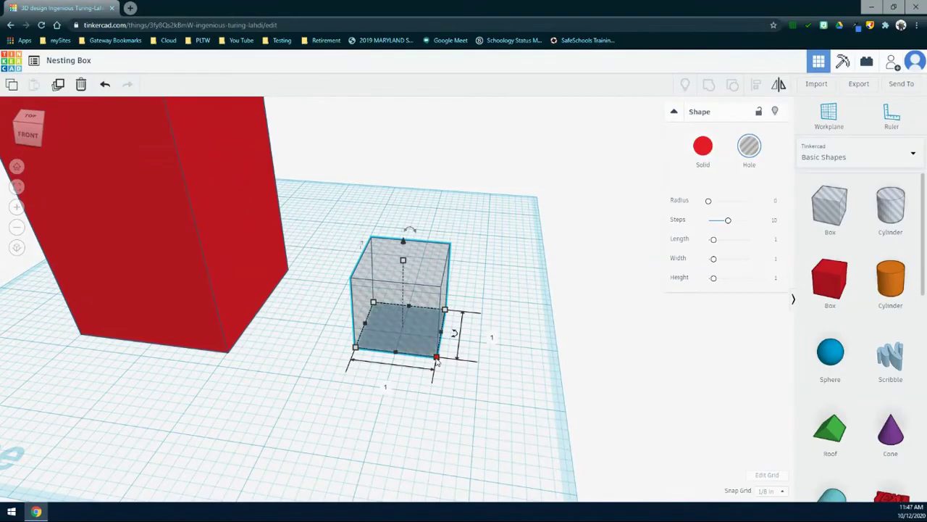
Resize the hole box's length and width to 1.2 inches each.
click(385, 386)
text(1.2)
click(495, 339)
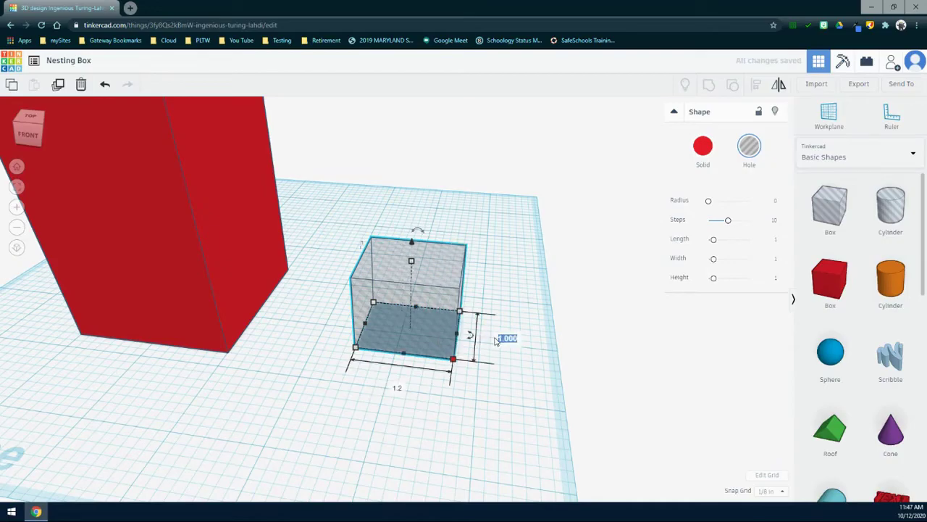
text(1.2)
key(Return)
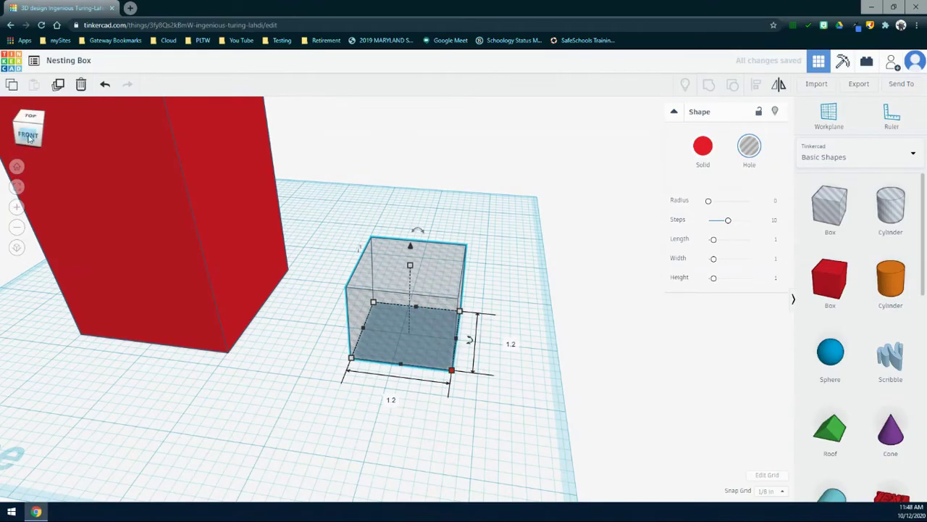
Set the hole box's height to 2.5 and compare it with the red box.
click(28, 133)
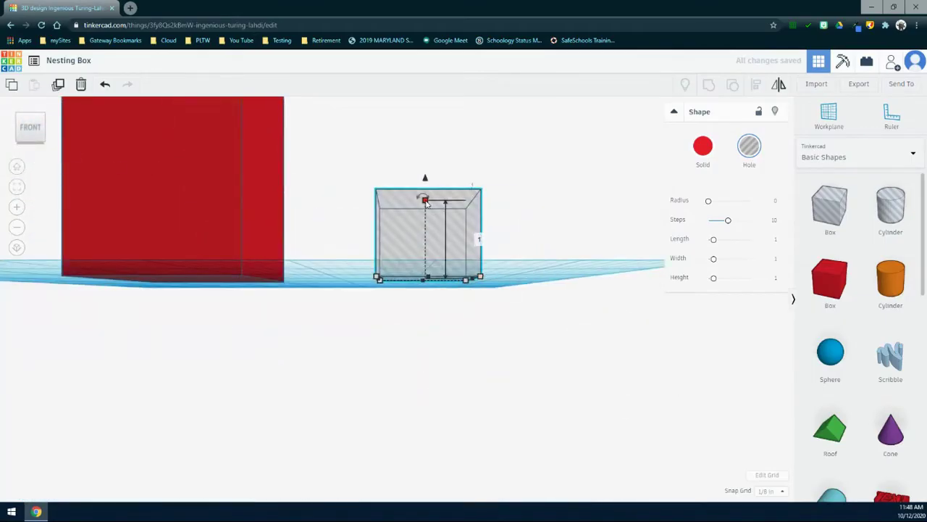
click(479, 238)
text(2.5)
key(Return)
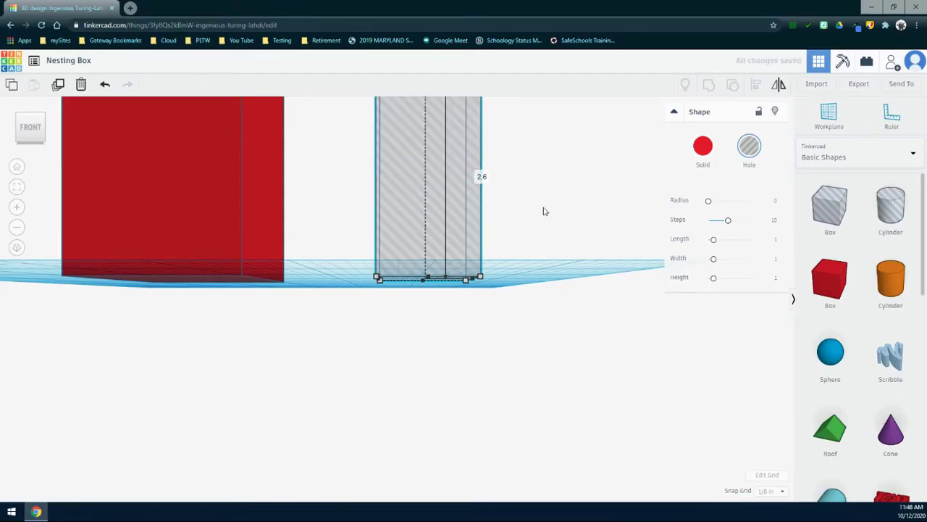
right_drag(544, 211, 512, 275)
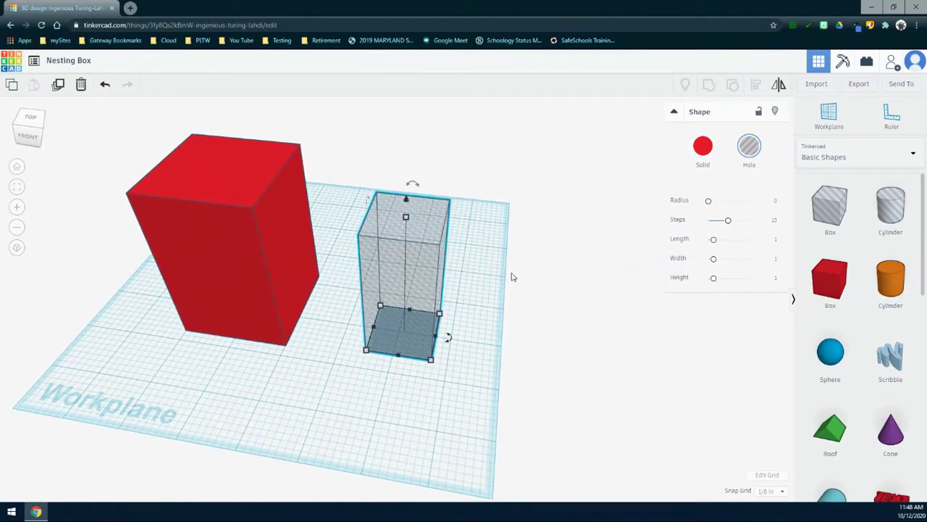
click(228, 205)
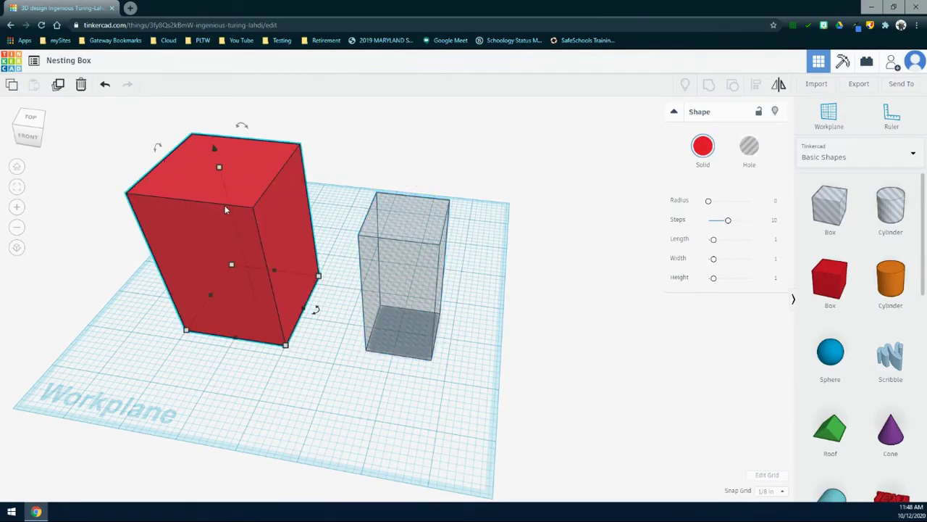
click(312, 379)
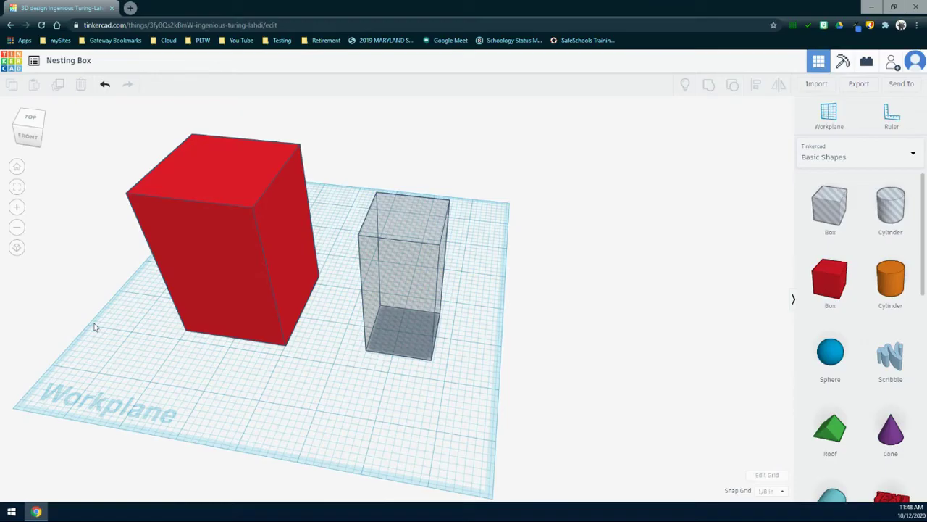
From the front view, box-select both the red box and the hole box.
click(28, 136)
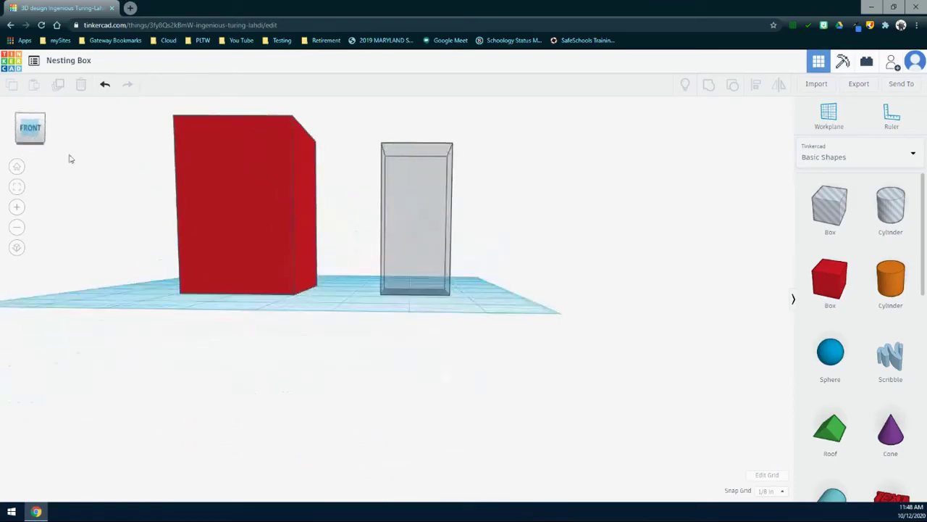
right_drag(347, 140, 385, 238)
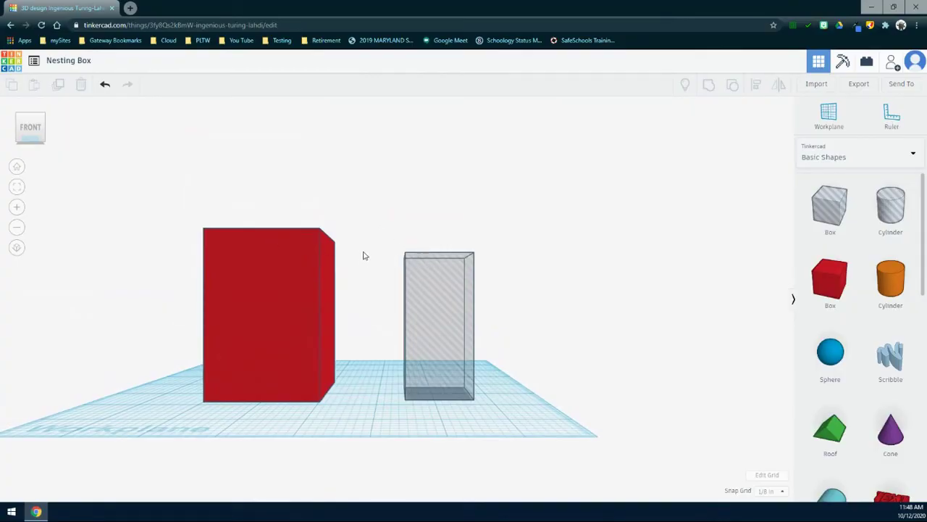
right_drag(362, 248, 369, 287)
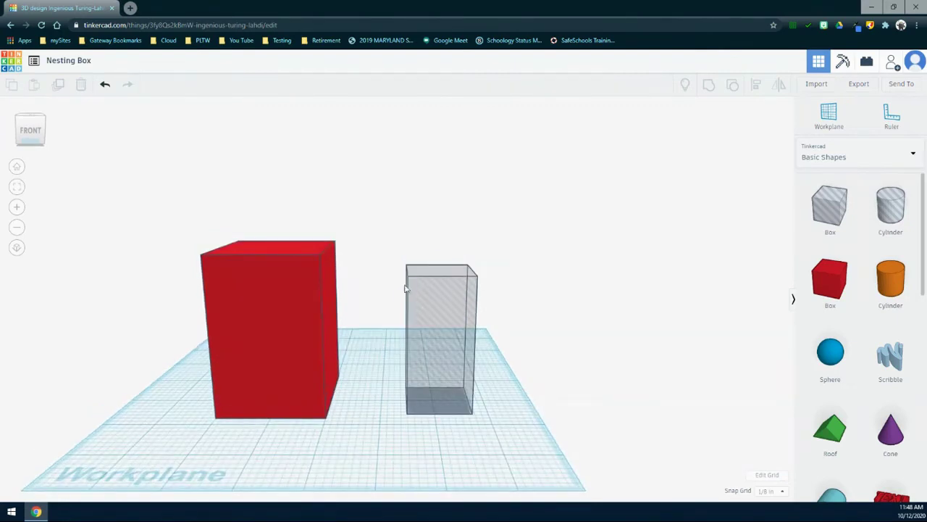
click(441, 319)
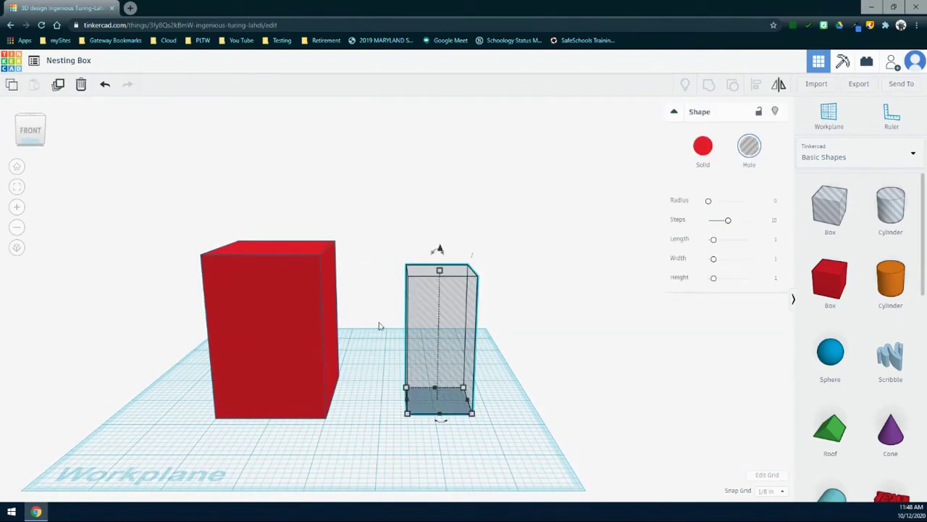
click(311, 318)
click(435, 278)
click(35, 134)
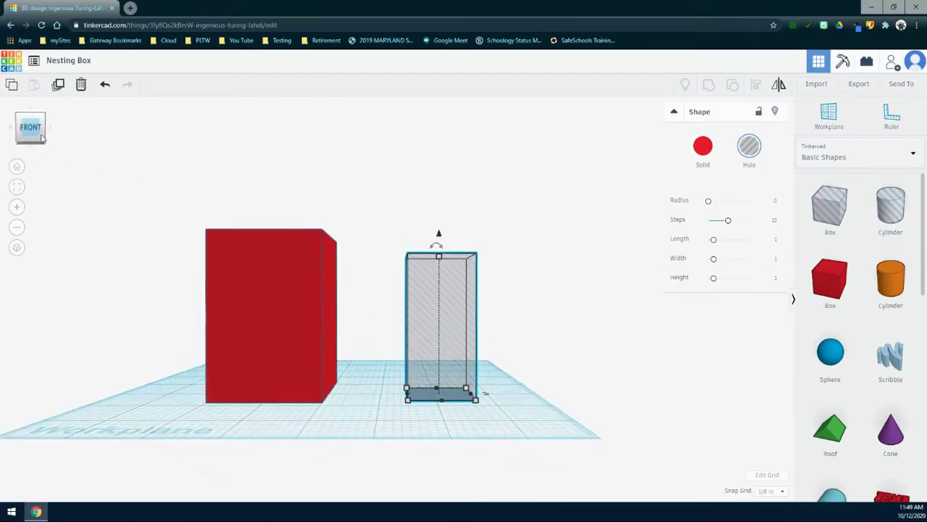
drag(143, 191, 597, 469)
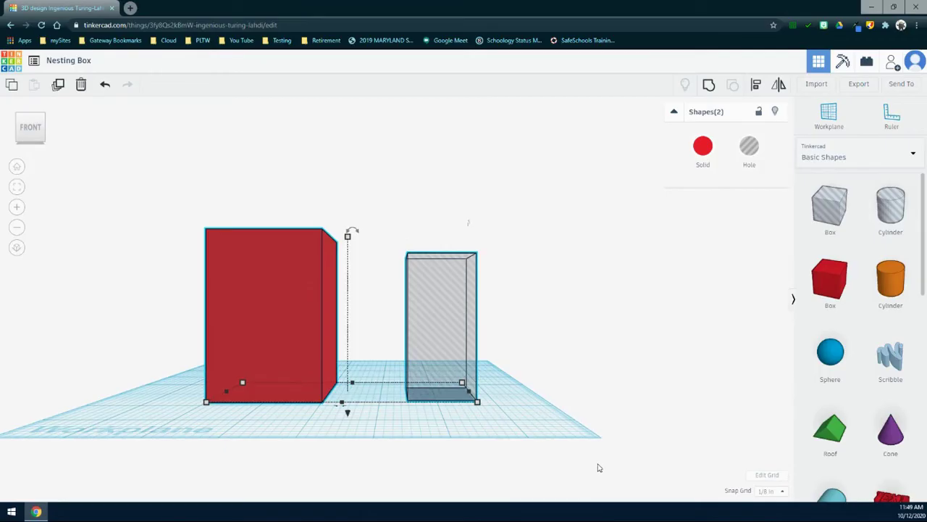
Use Align to level the hole box's top with the red box's top.
click(760, 87)
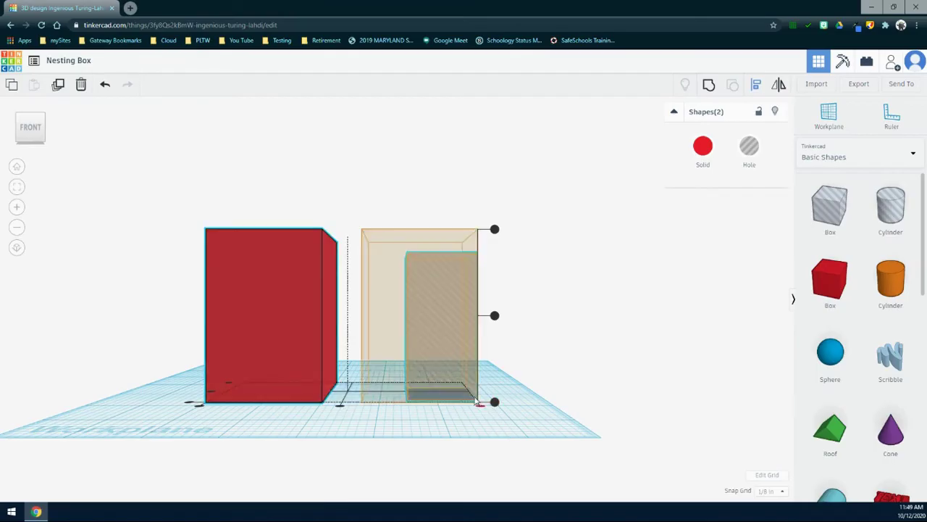
click(492, 404)
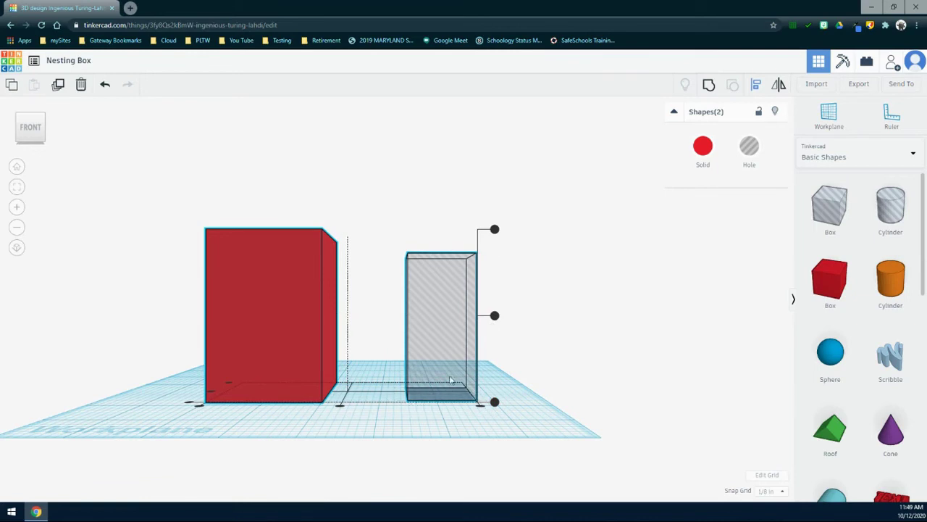
click(495, 315)
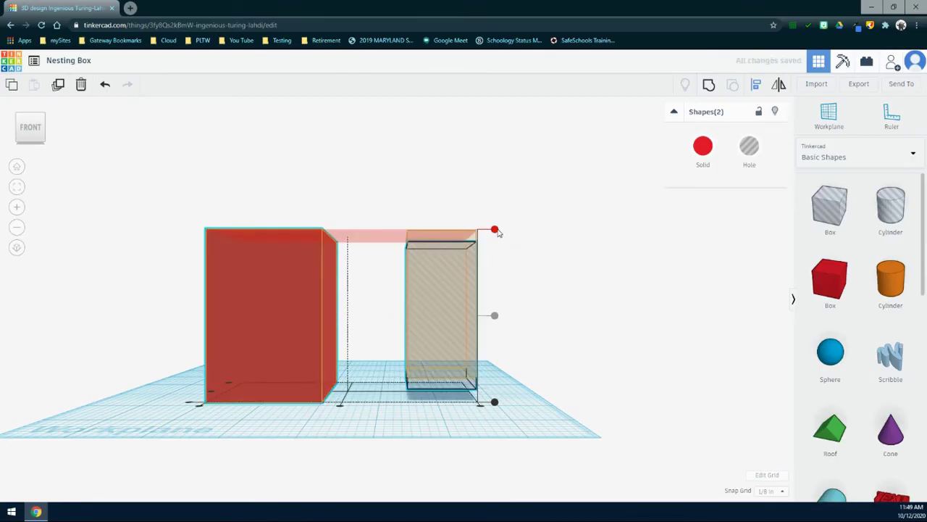
click(495, 230)
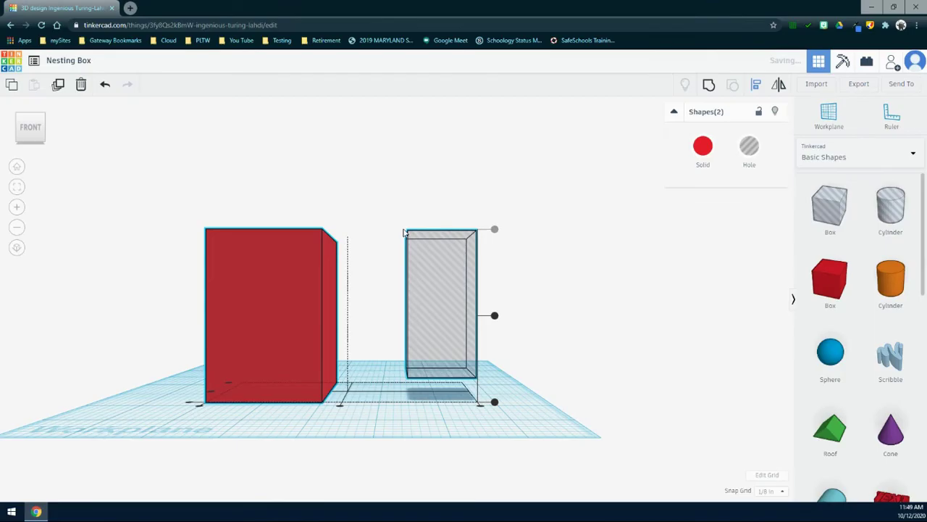
click(381, 218)
right_drag(381, 218, 373, 246)
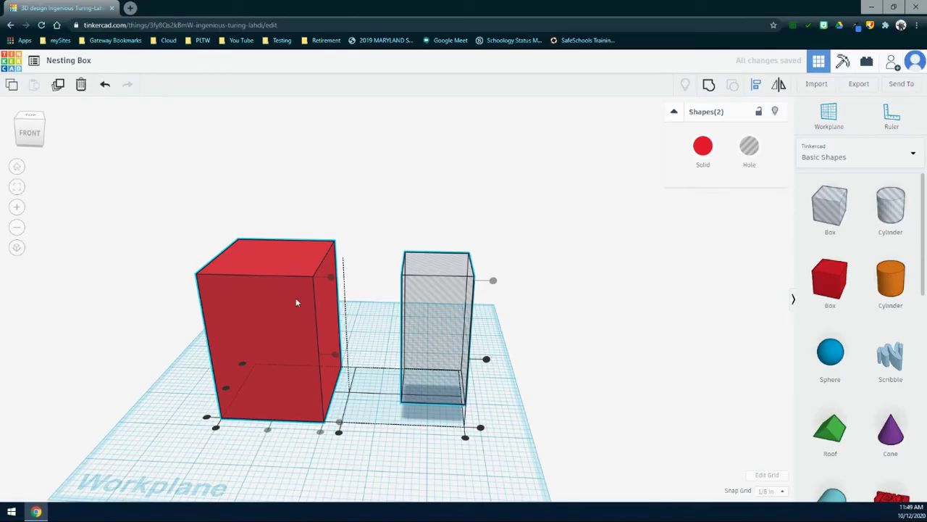
right_drag(360, 400, 378, 375)
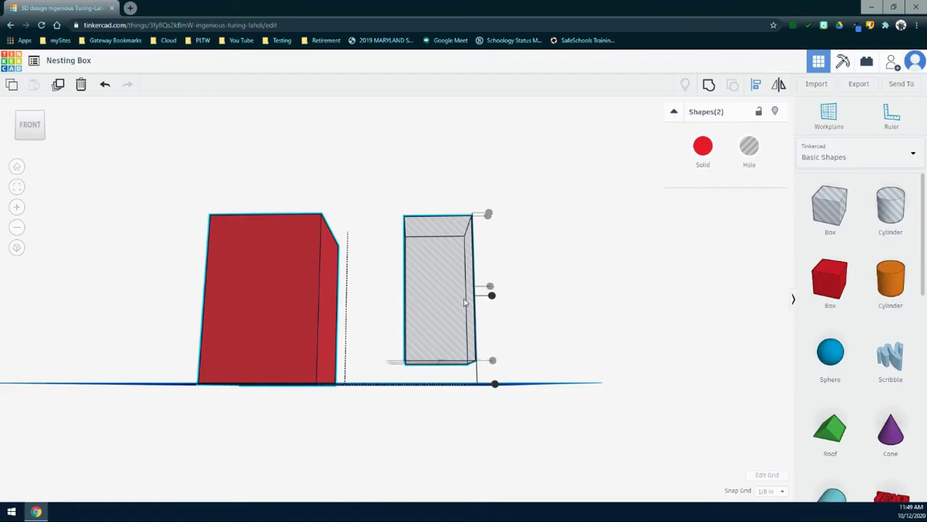
right_drag(418, 182, 428, 339)
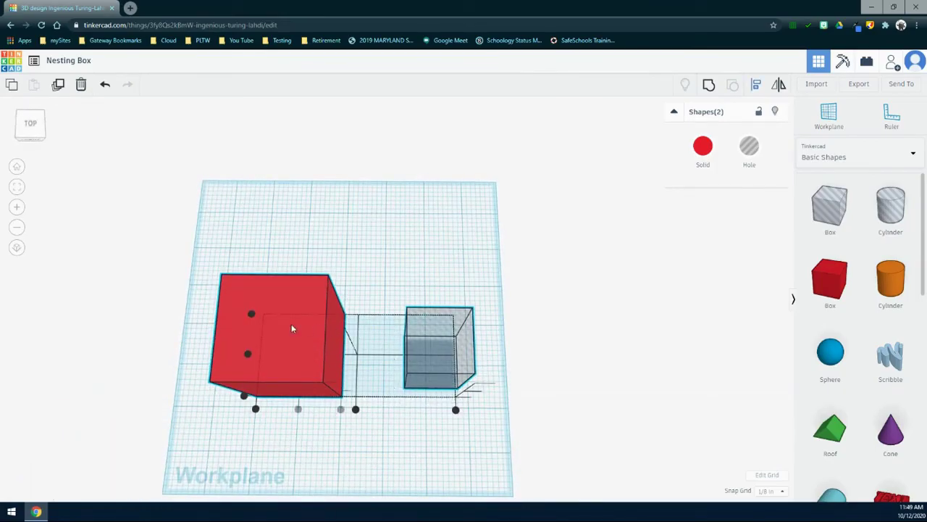
Drag the hole box into the centre of the red box and verify from the top view.
click(380, 268)
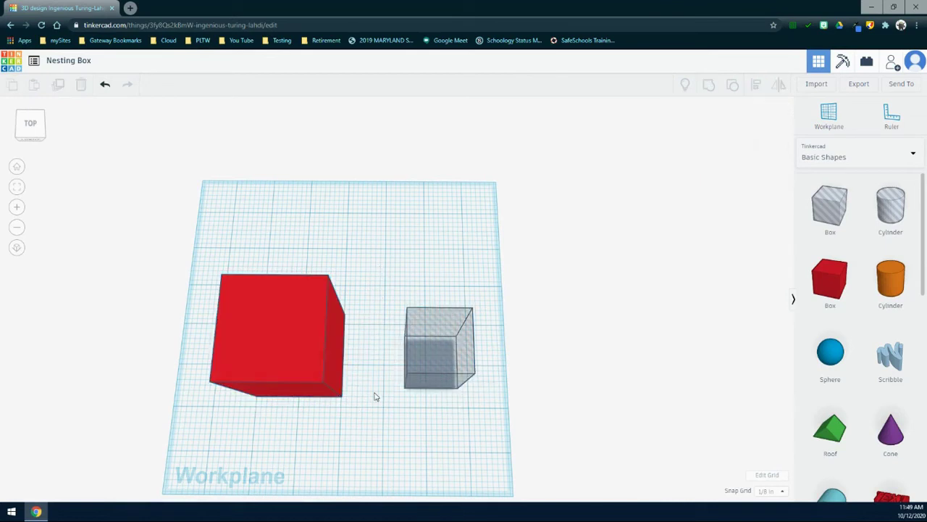
click(440, 352)
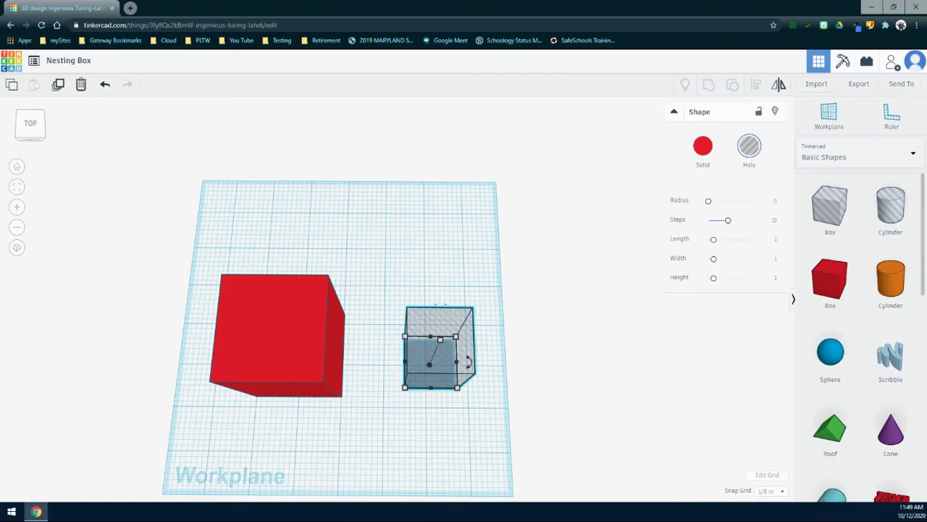
drag(439, 351, 271, 325)
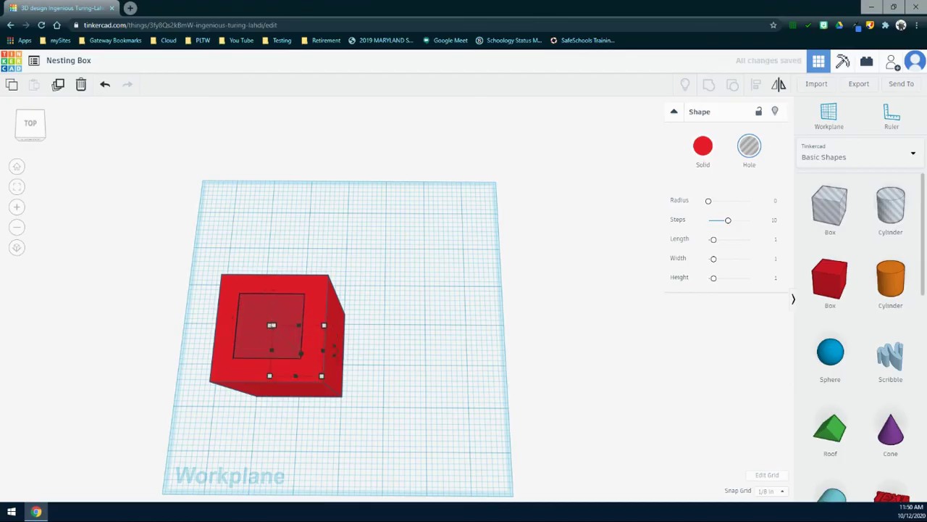
click(31, 128)
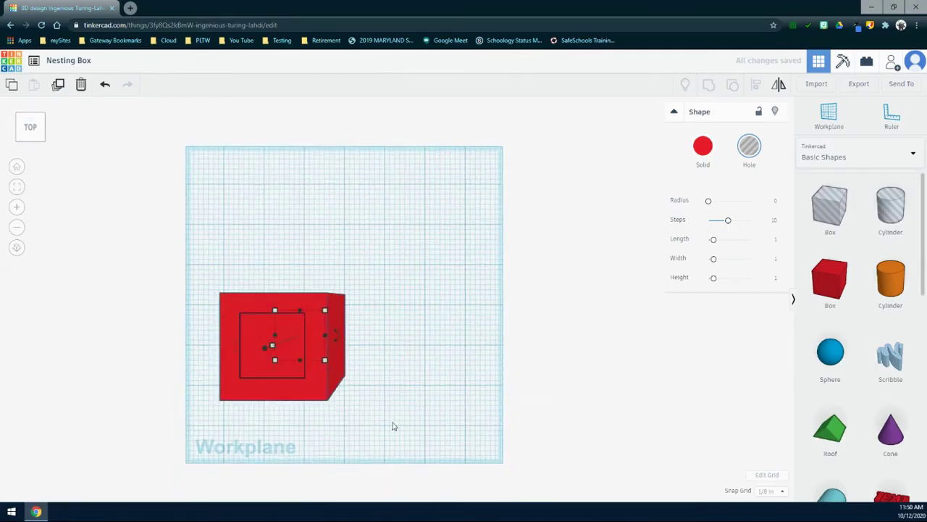
right_drag(393, 426, 462, 394)
Select the red box and hole together, group them, and orbit to view the cavity.
click(326, 313)
click(17, 167)
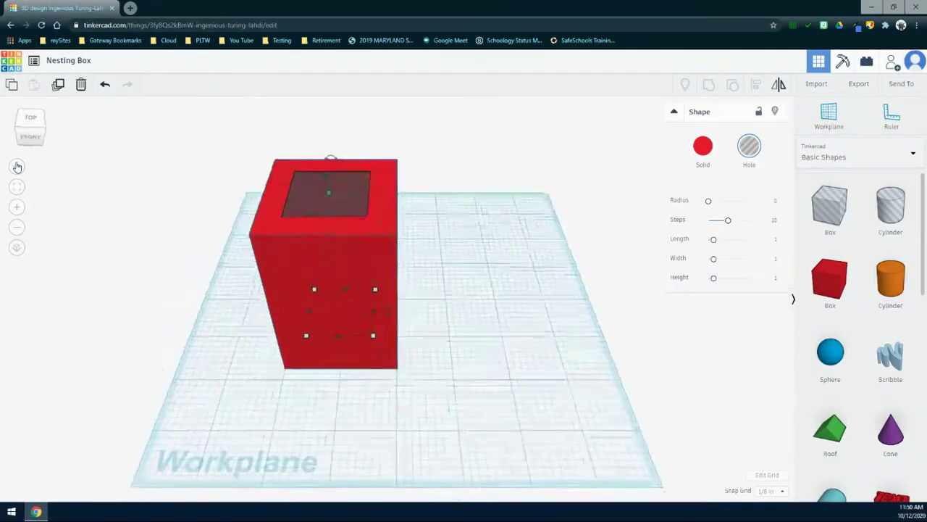
click(194, 198)
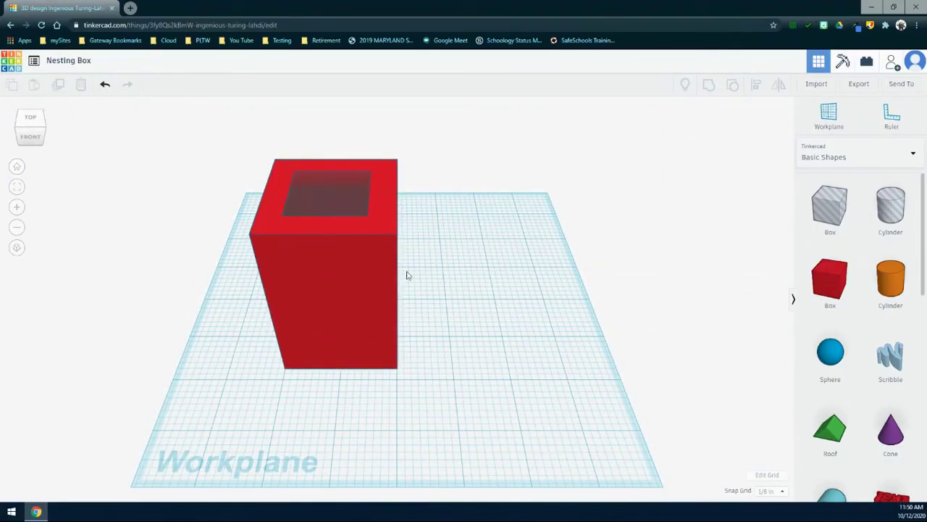
drag(171, 116, 522, 413)
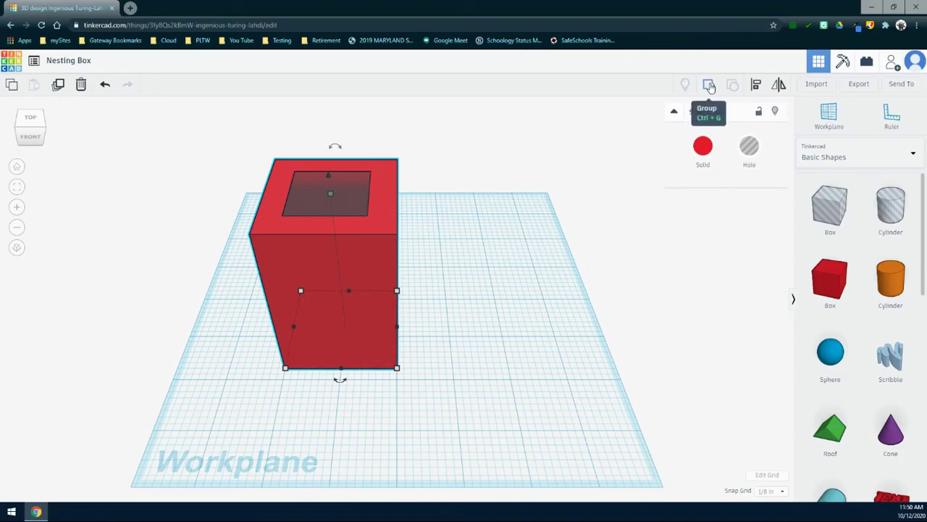
click(710, 86)
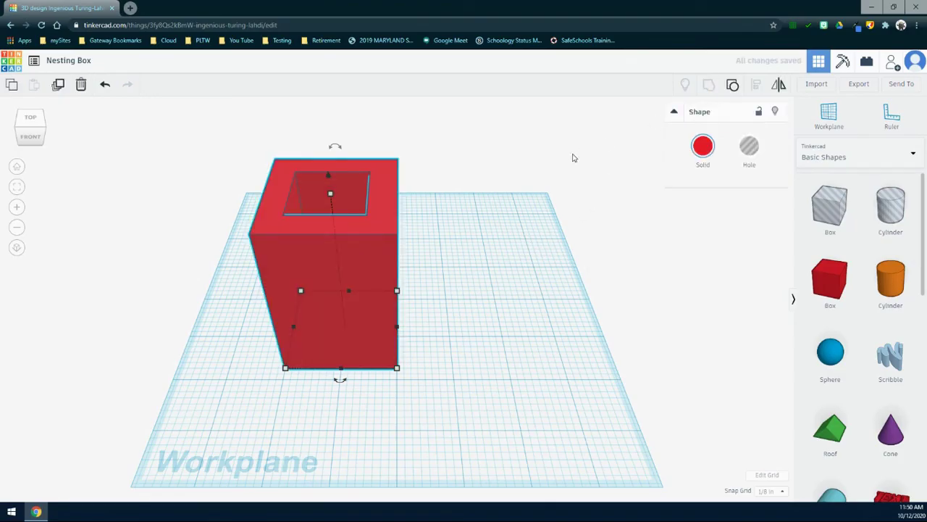
click(475, 215)
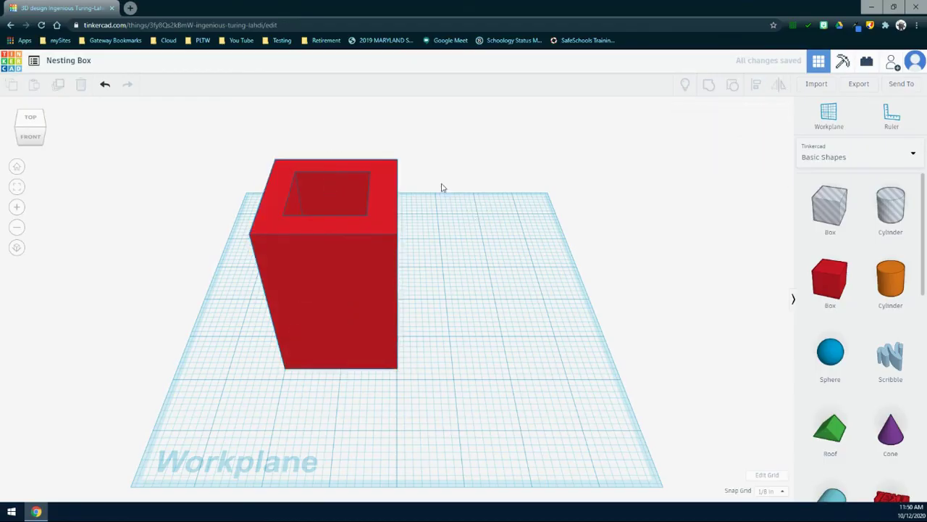
right_drag(440, 187, 434, 242)
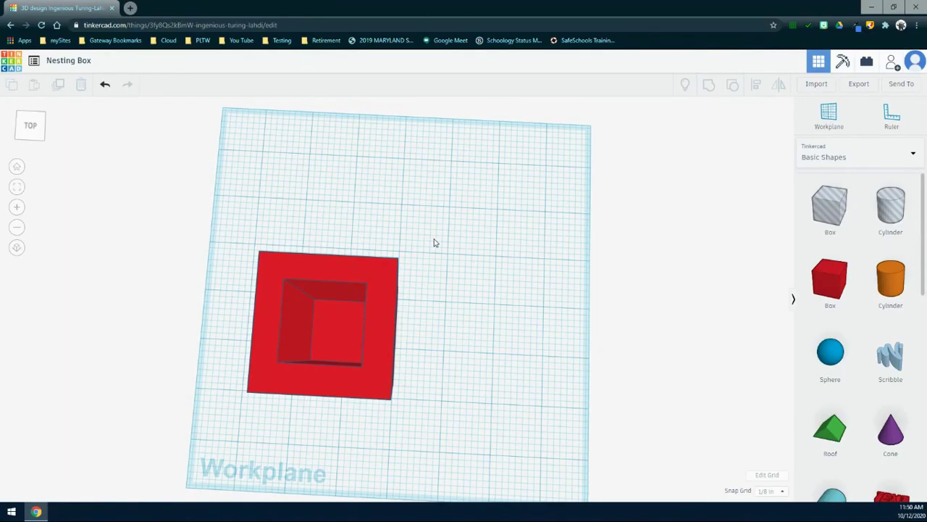
right_drag(435, 243, 419, 187)
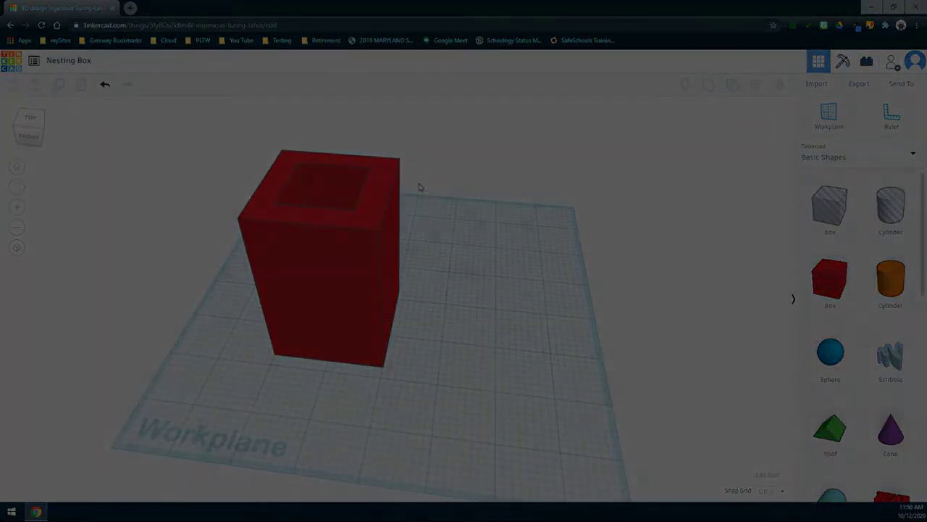